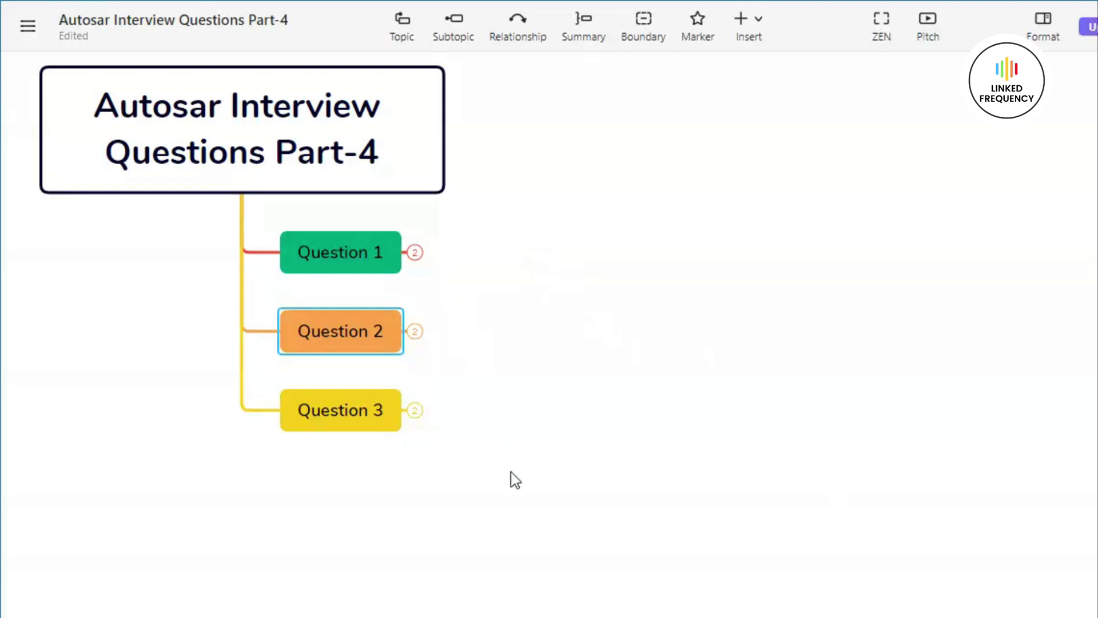
# Expand Question 1 to show the CAN voltage-levels question, reveal its Dominant/Recessive answer, then hide it.
pyautogui.click(415, 254)
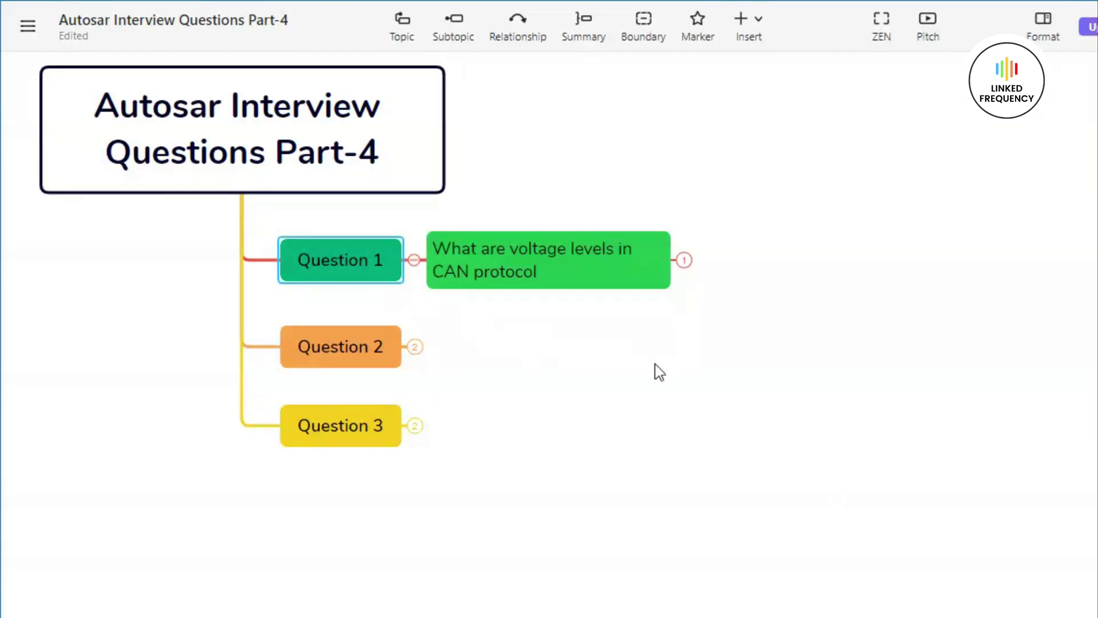
pyautogui.click(694, 268)
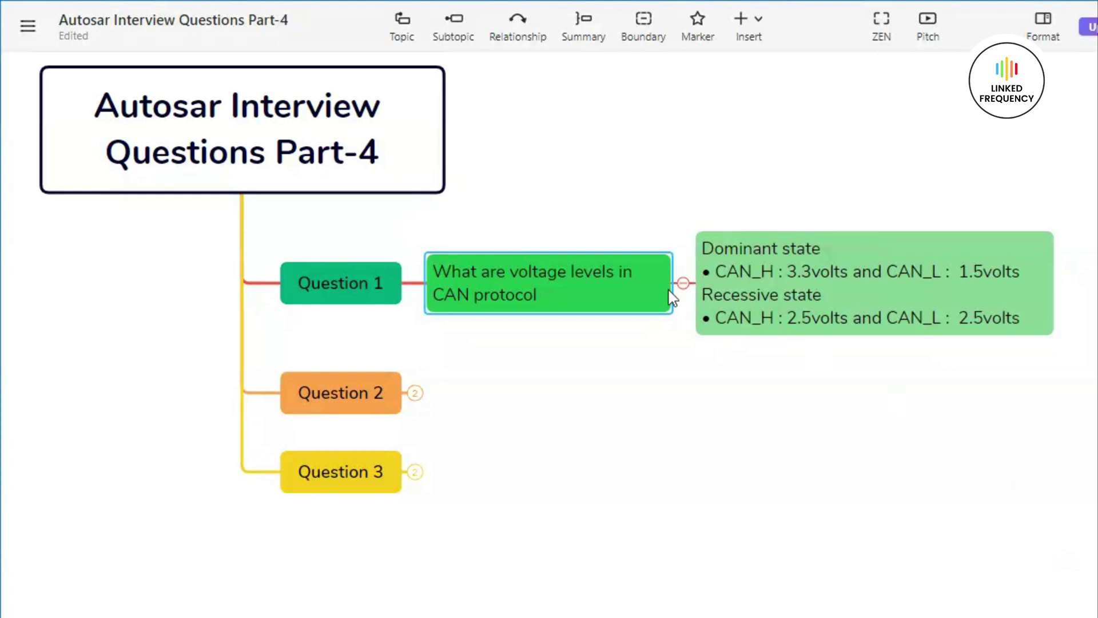
pyautogui.click(683, 283)
# Fold Question 1, then expand Question 2 to show 'Explain CAN frame format' and its field list.
pyautogui.click(416, 260)
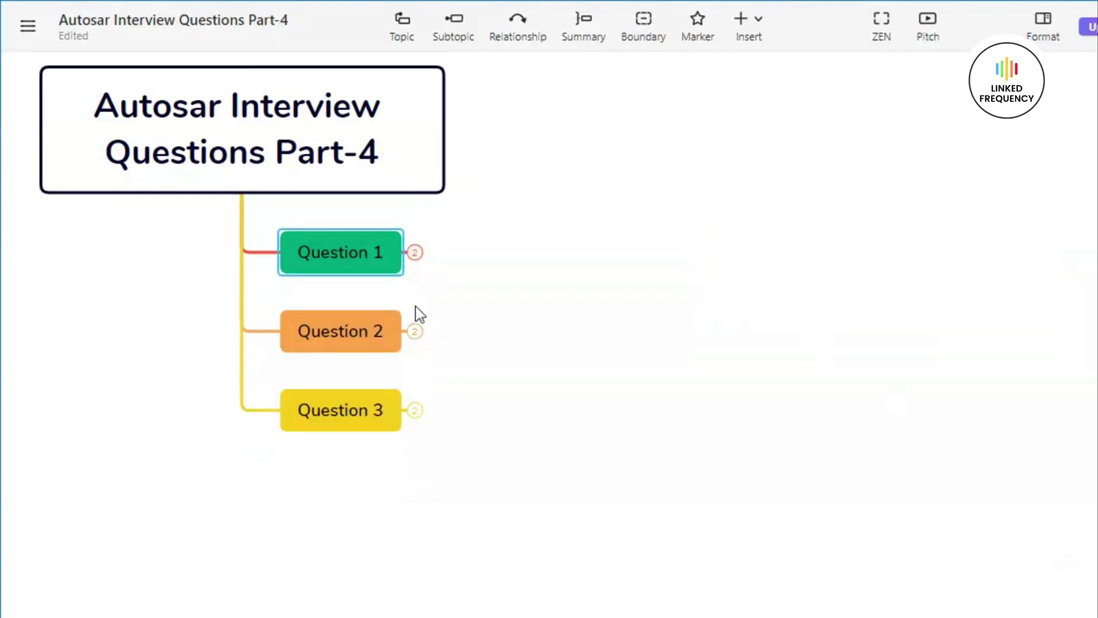
pyautogui.click(415, 336)
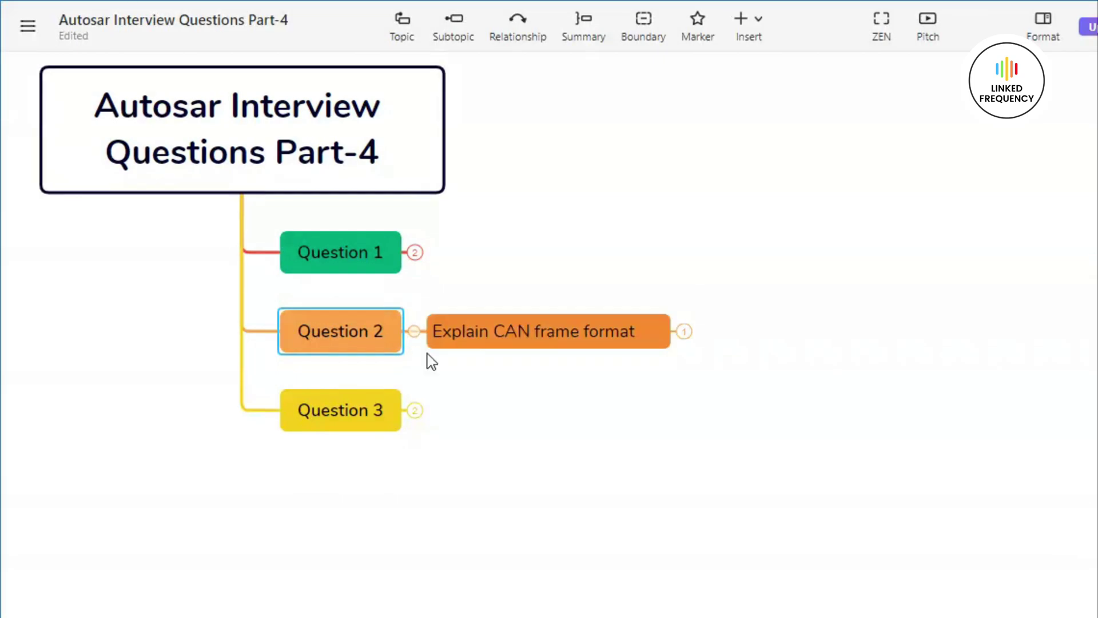
pyautogui.click(684, 332)
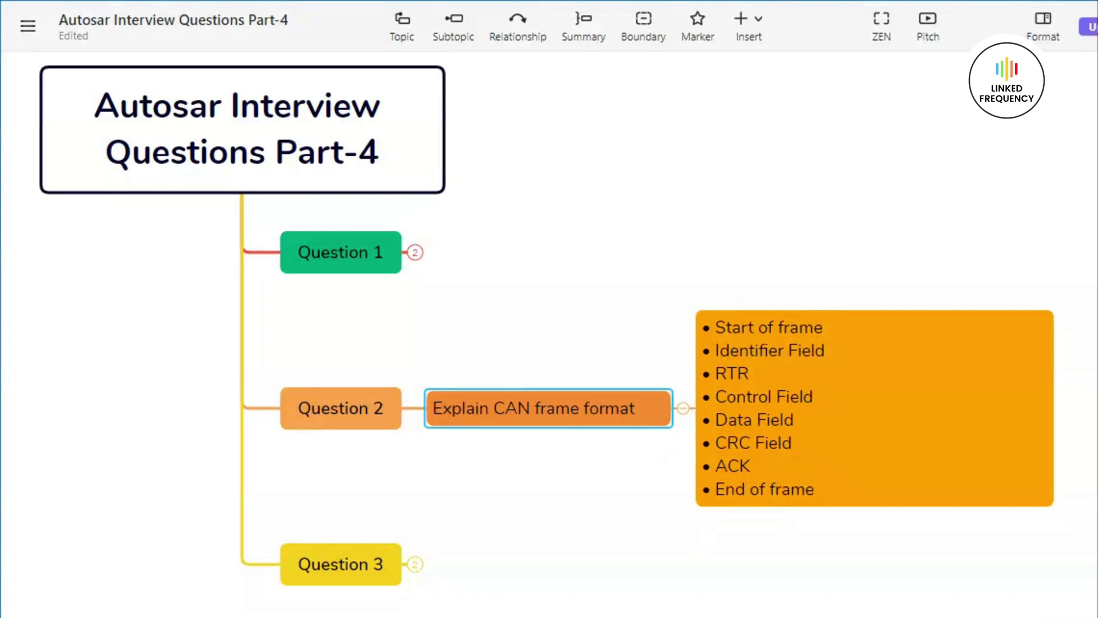
# Hide the frame-field list, fold Question 2, and expand Question 3's CAN identifier question and four-bullet answer.
pyautogui.click(684, 410)
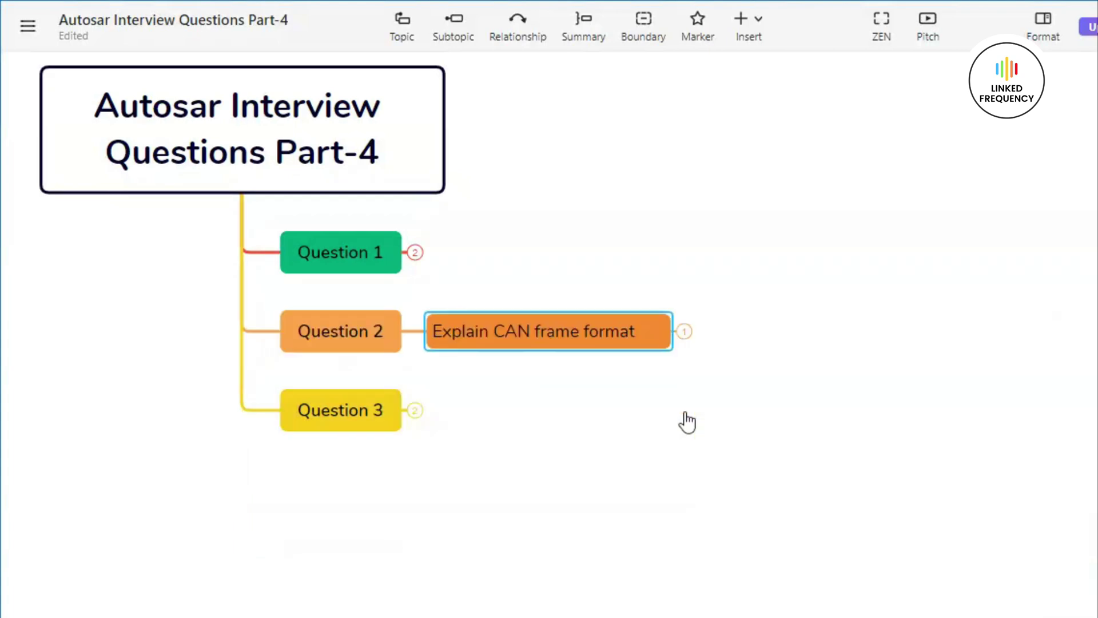
pyautogui.click(414, 333)
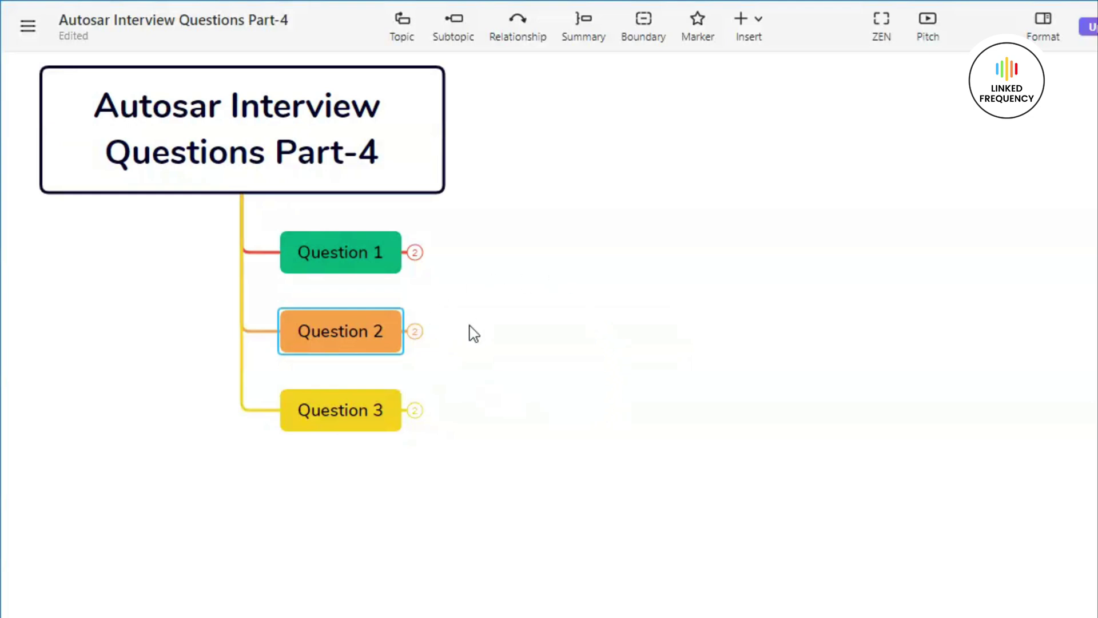
pyautogui.click(414, 411)
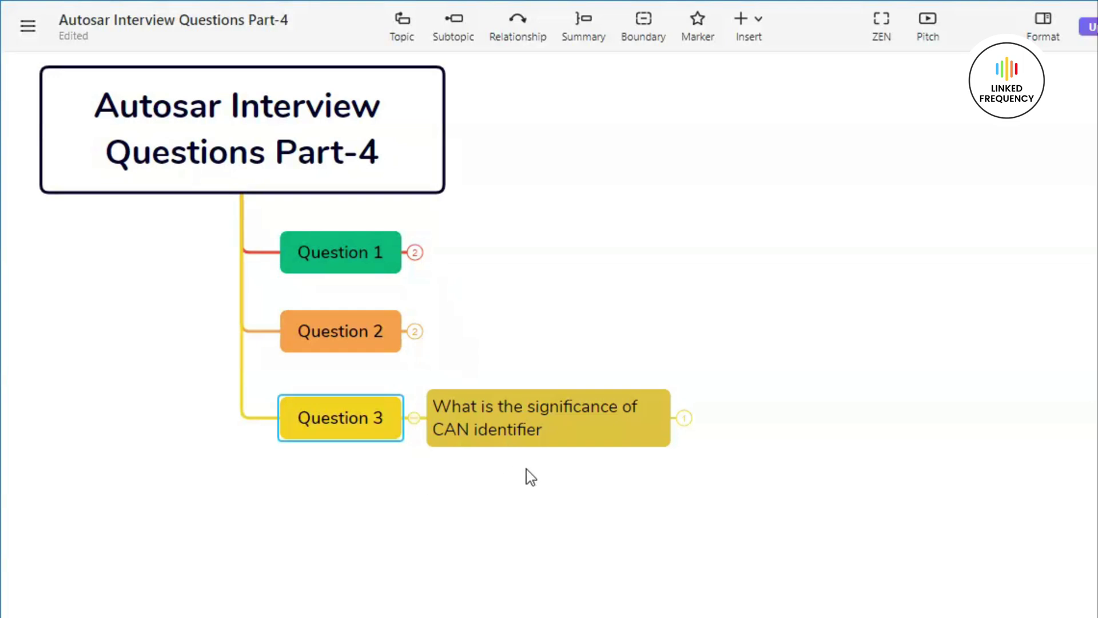
pyautogui.click(684, 429)
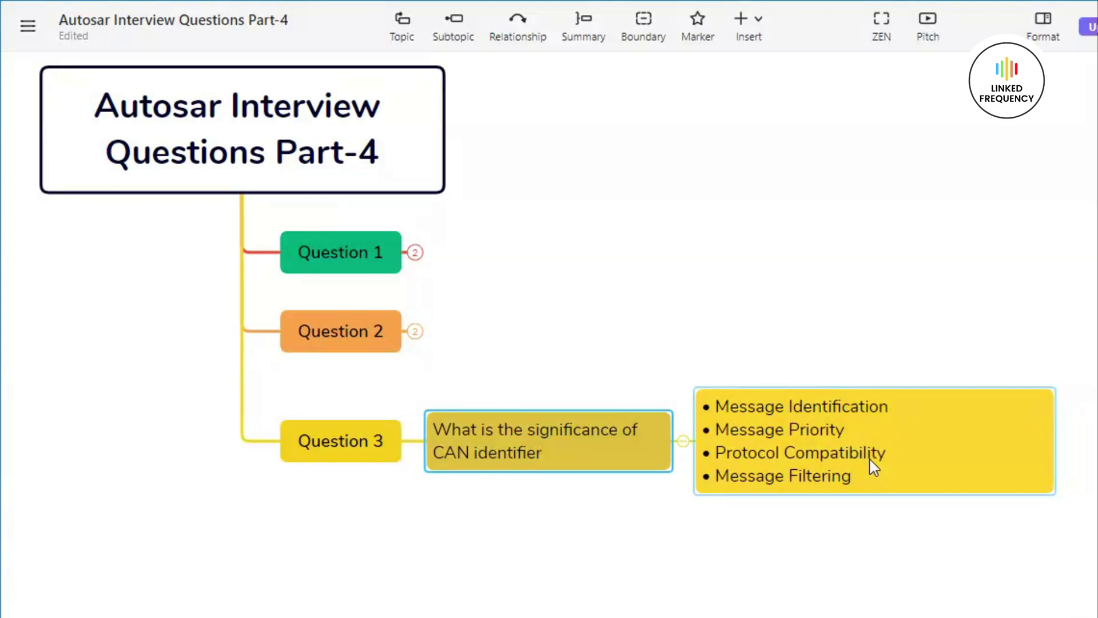
# Hide the CAN identifier answer bullets and fold the Question 3 branch.
pyautogui.click(683, 441)
pyautogui.click(415, 413)
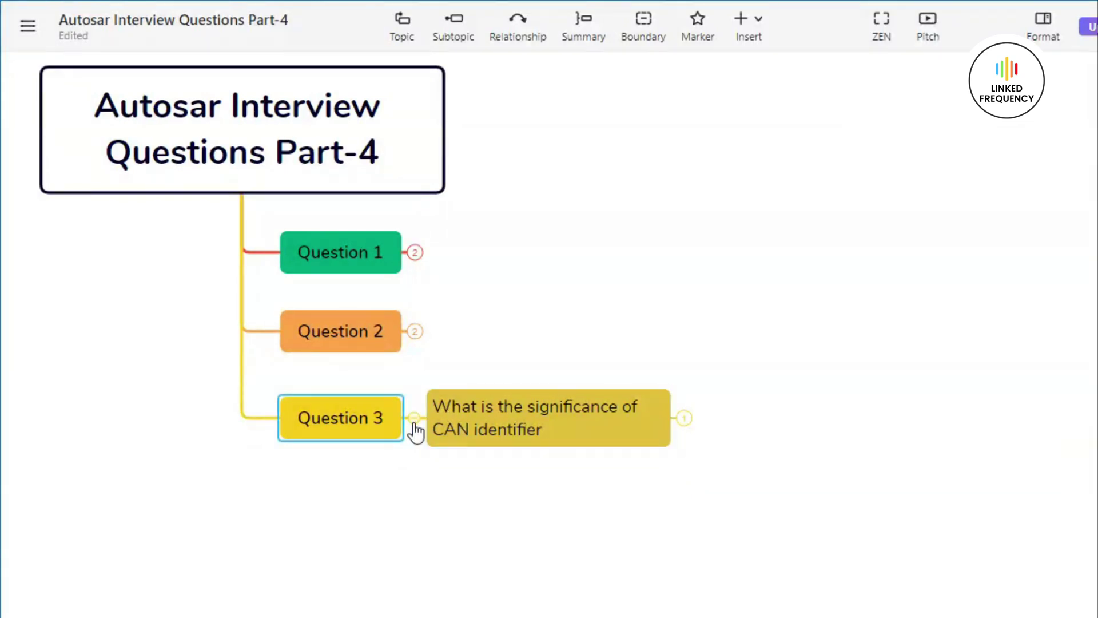